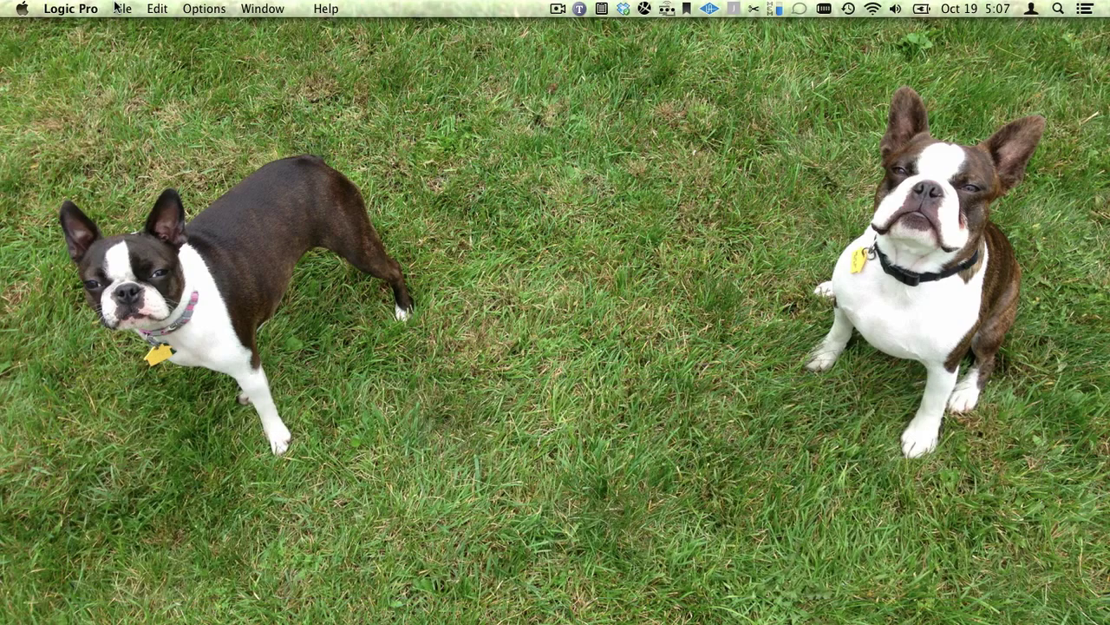
# - Start a new project from the File menu to reach the template chooser
pyautogui.click(115, 7)
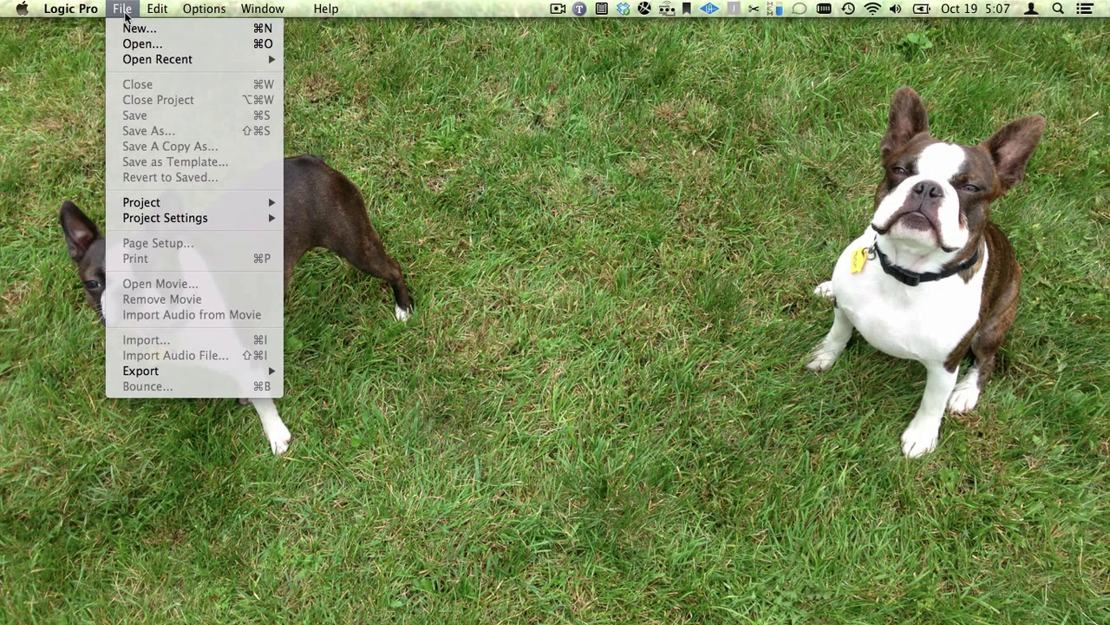
pyautogui.click(127, 27)
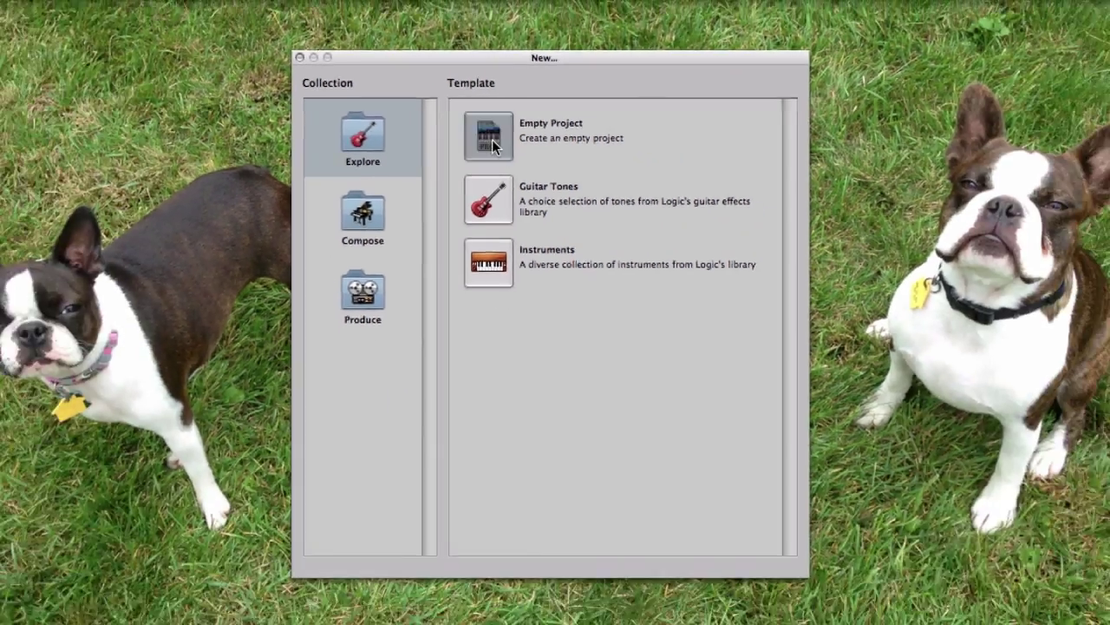
# - Choose Empty Project and set a mono audio track to Input 1 with monitoring and record enable on
pyautogui.click(443, 163)
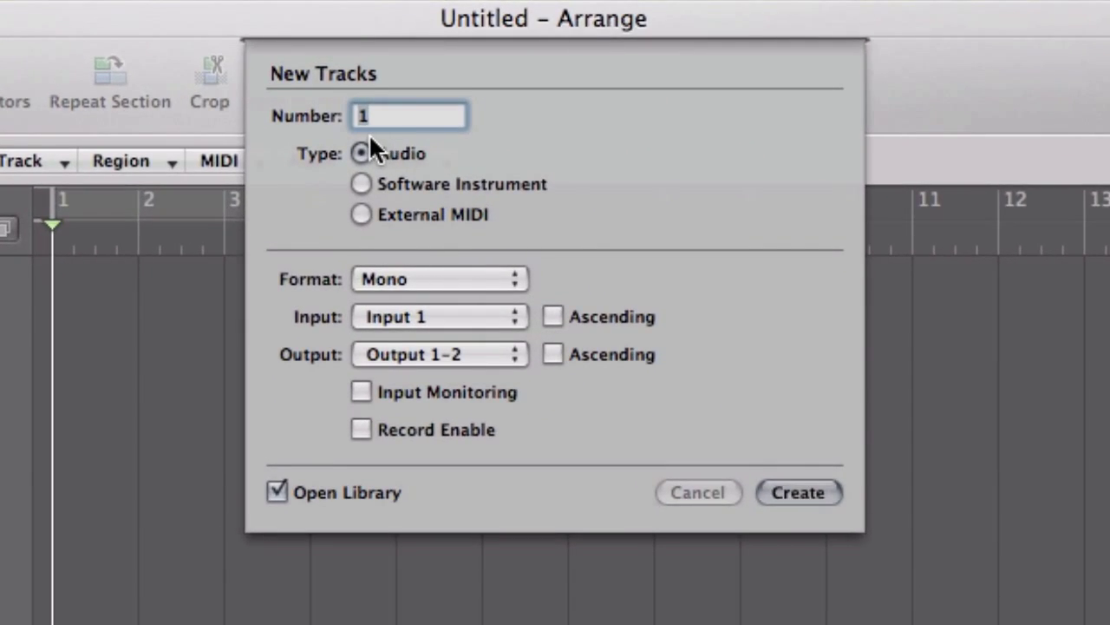
pyautogui.click(388, 312)
pyautogui.moveTo(408, 360)
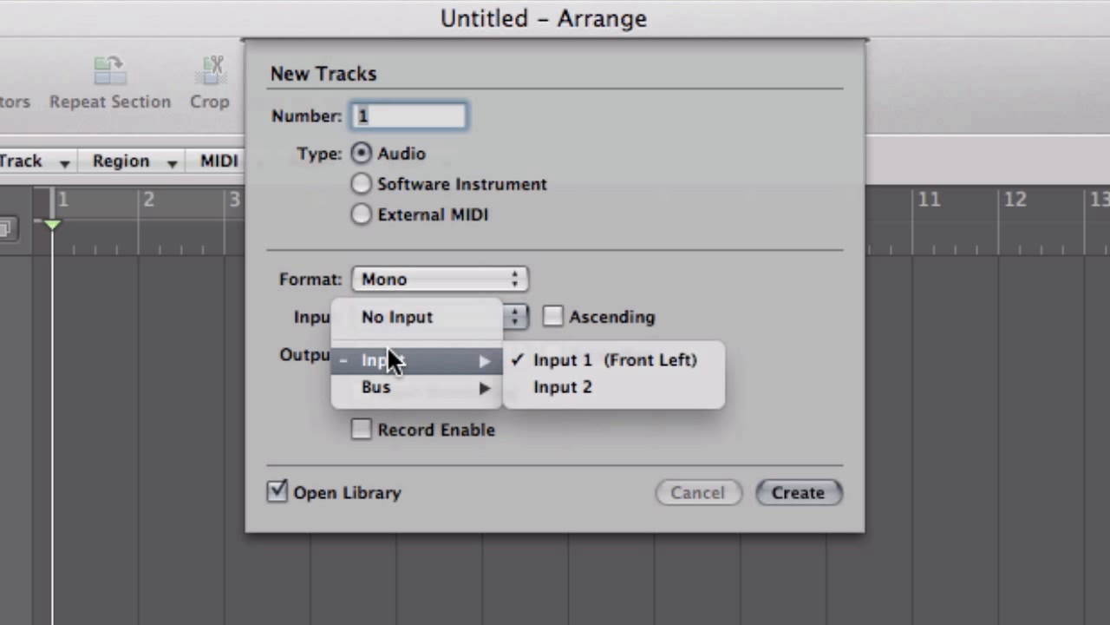
pyautogui.click(601, 355)
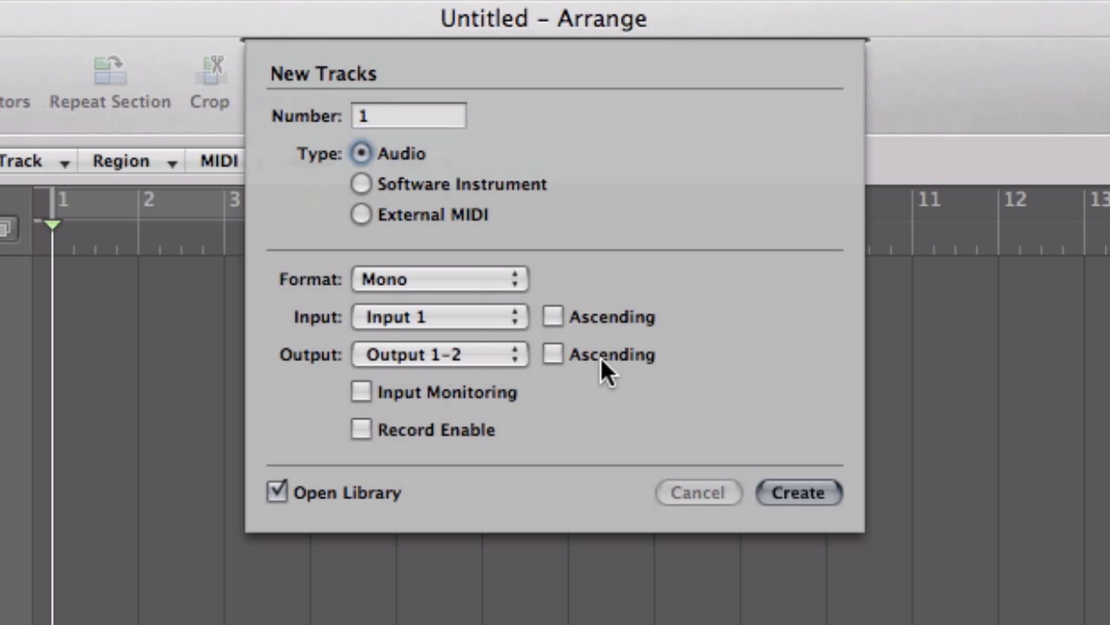
pyautogui.click(365, 384)
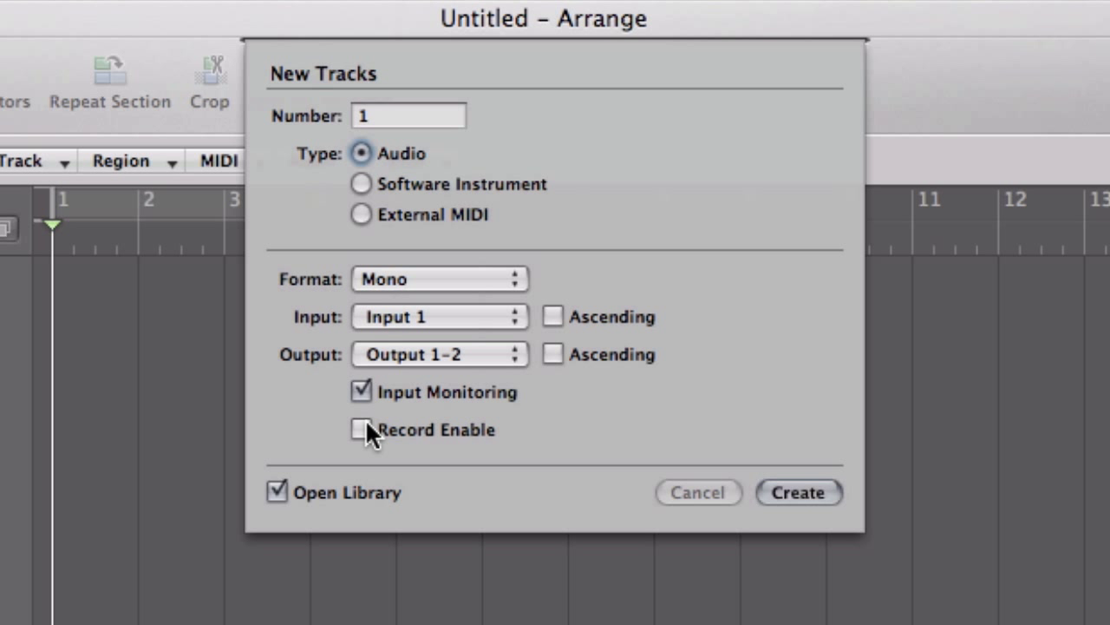
pyautogui.click(366, 425)
# - Create the track and clear the default Untitled name to save as 'E Chord'
pyautogui.click(806, 494)
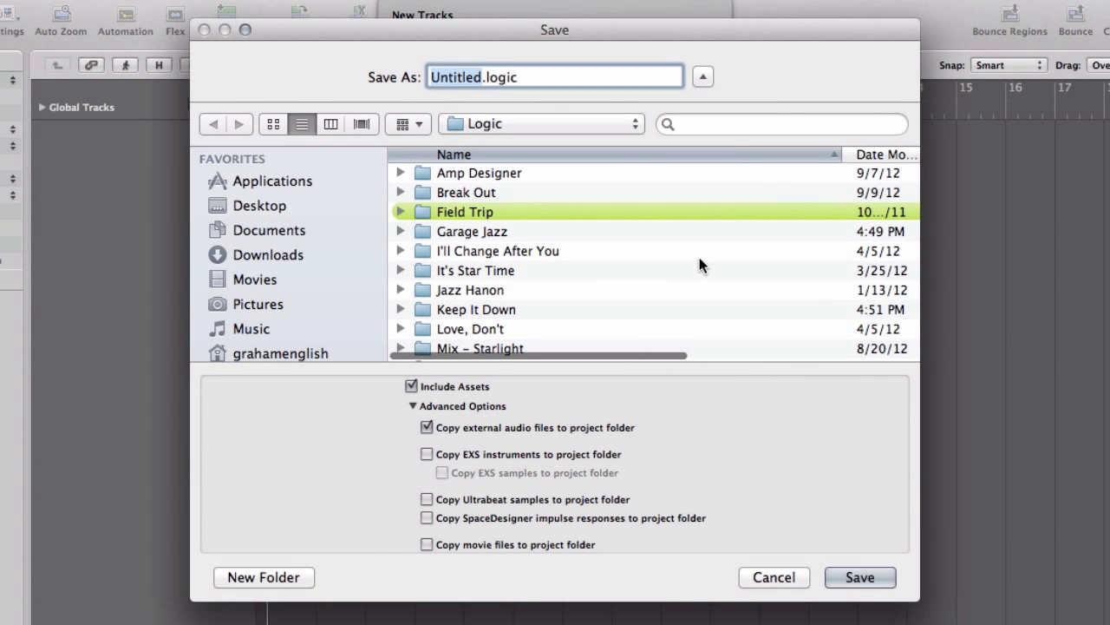
pyautogui.press('BackSpace')
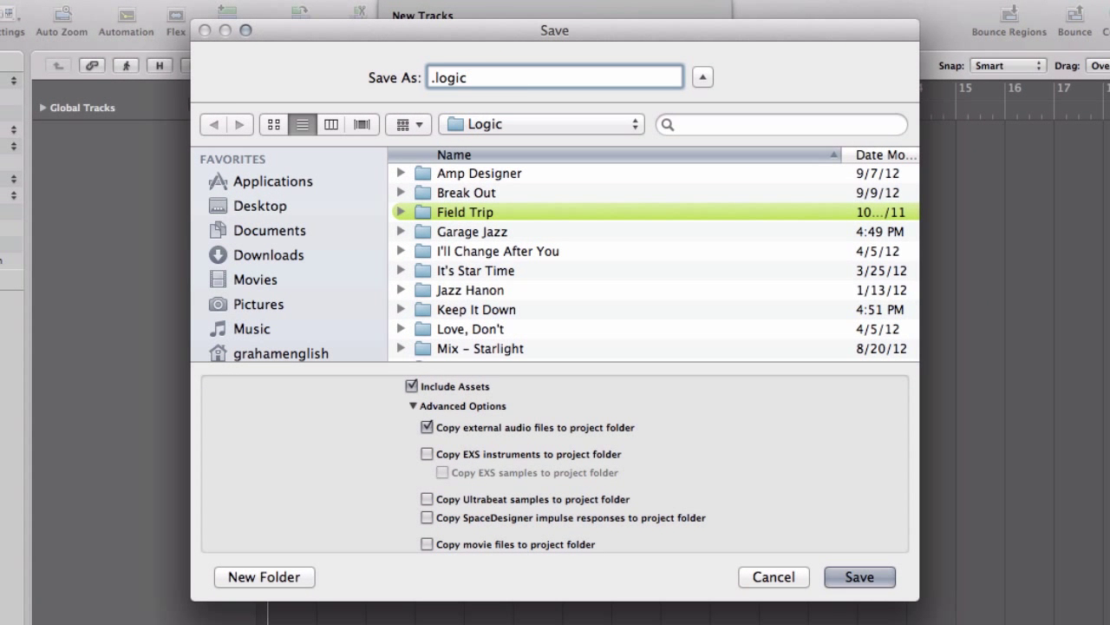
pyautogui.write('E Chord')
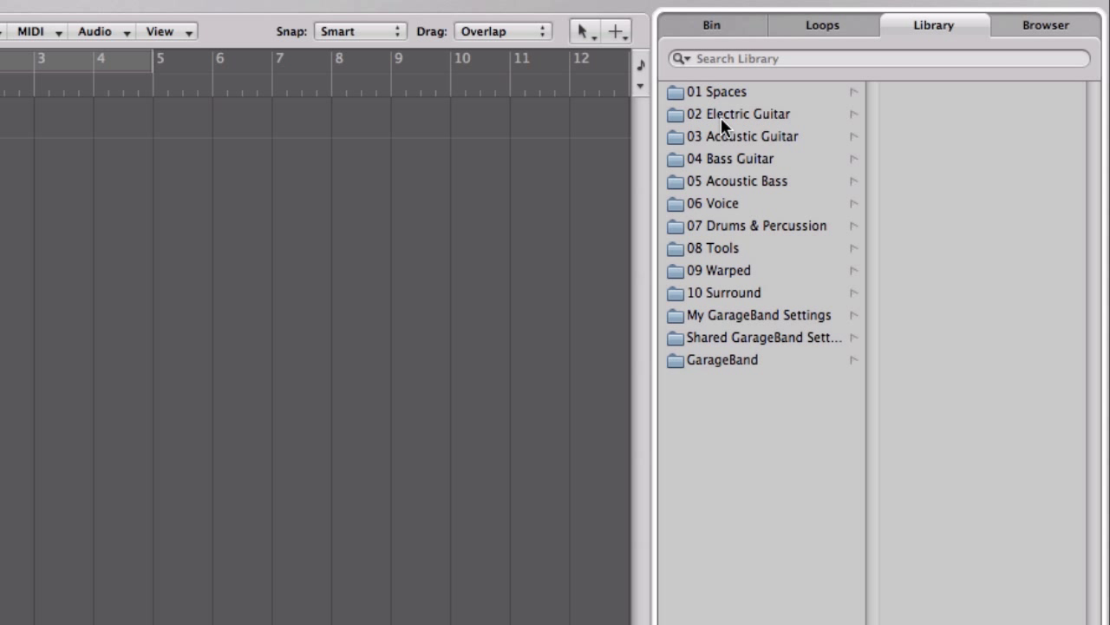
# - Load the Royal Rock tone from Electric Guitar > Guitar Tone Sampler onto the track
pyautogui.click(721, 117)
pyautogui.click(900, 96)
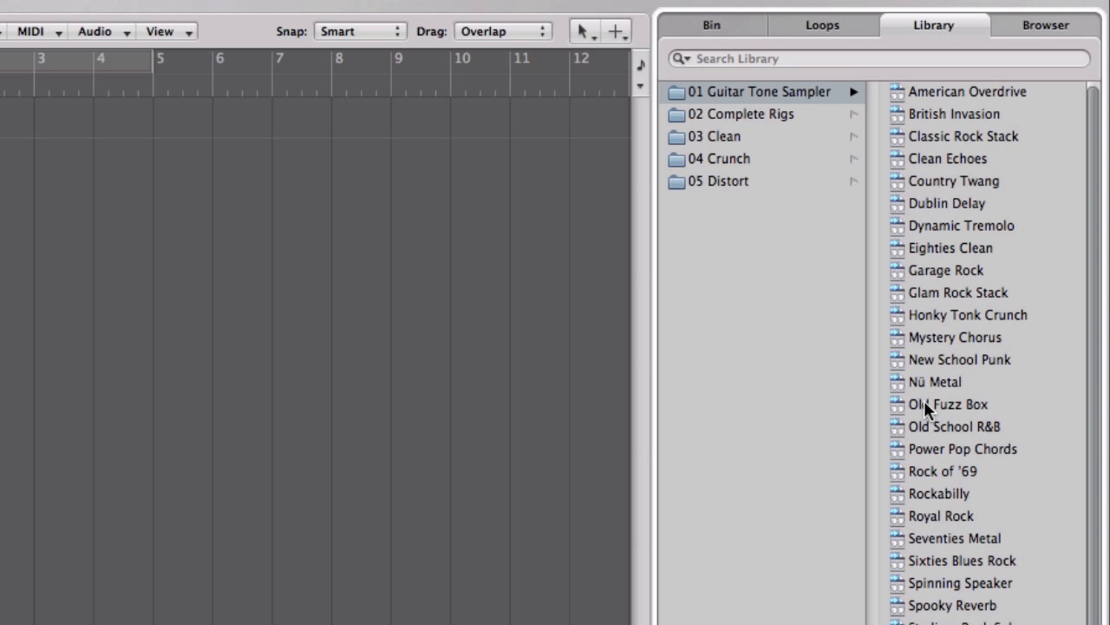
pyautogui.click(929, 517)
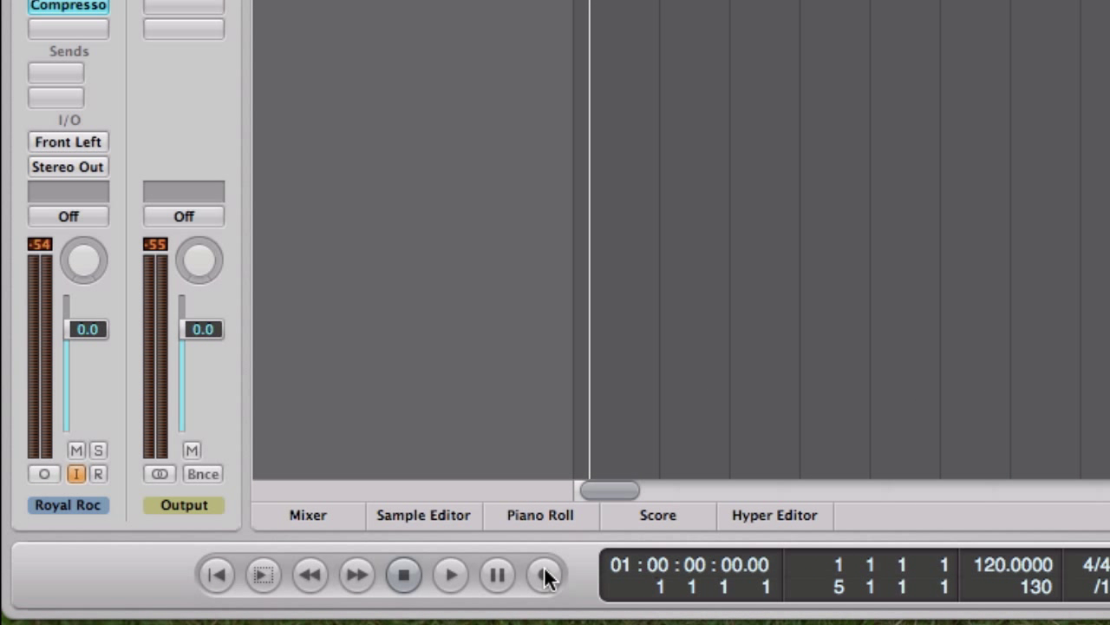
# - Record a guitar take onto the armed Royal Rock track
pyautogui.click(544, 575)
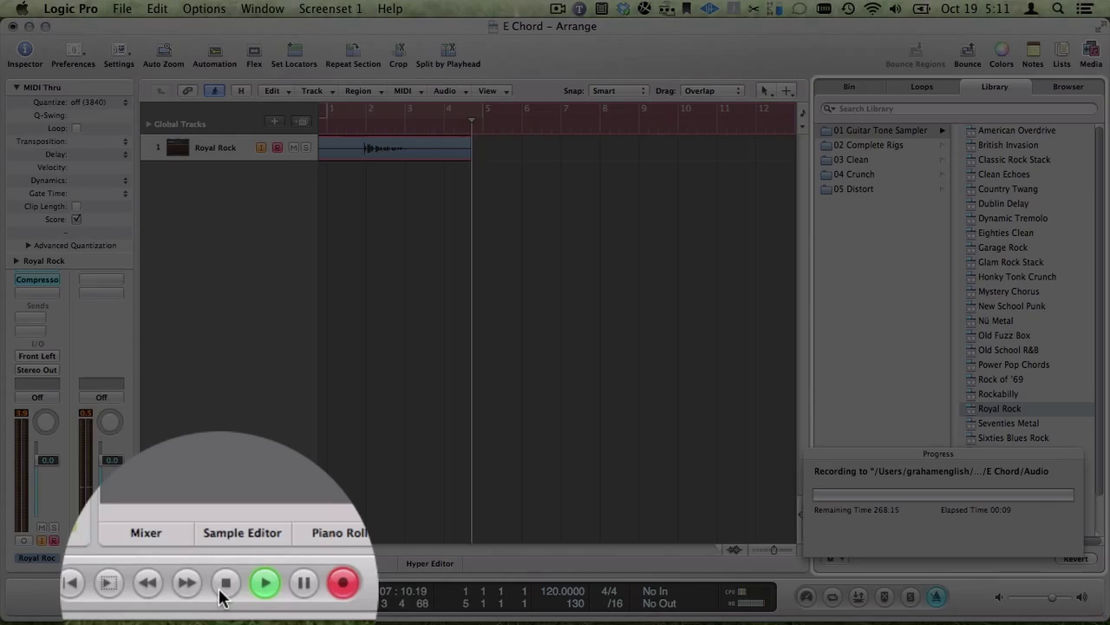
# - Stop the take, return to bar 1, play back Royal Rock#01, then stop
pyautogui.click(222, 595)
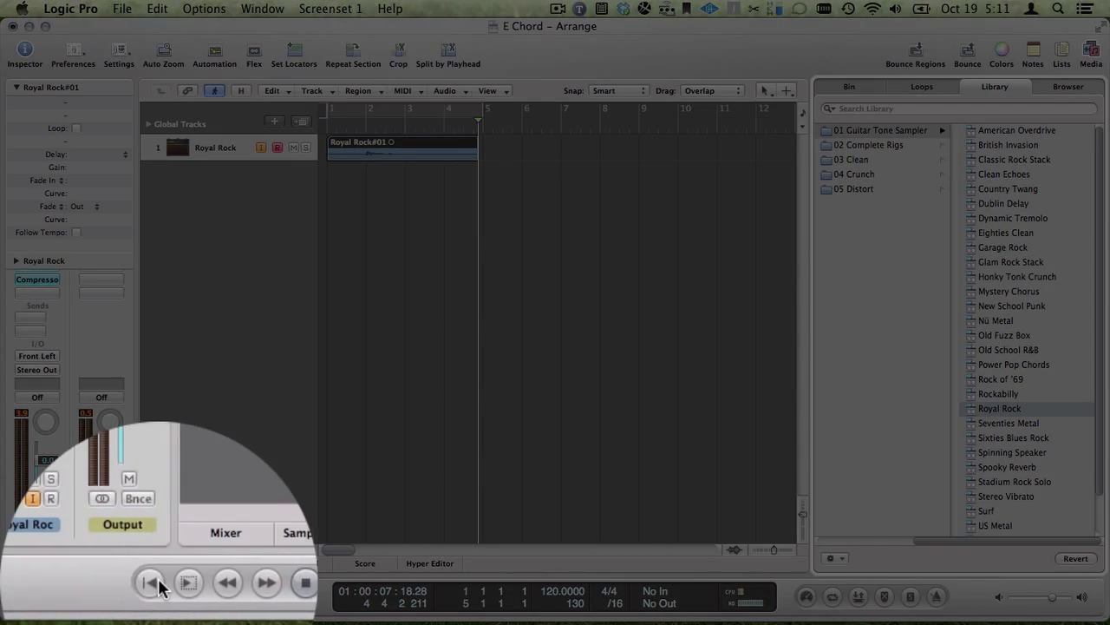
pyautogui.click(154, 583)
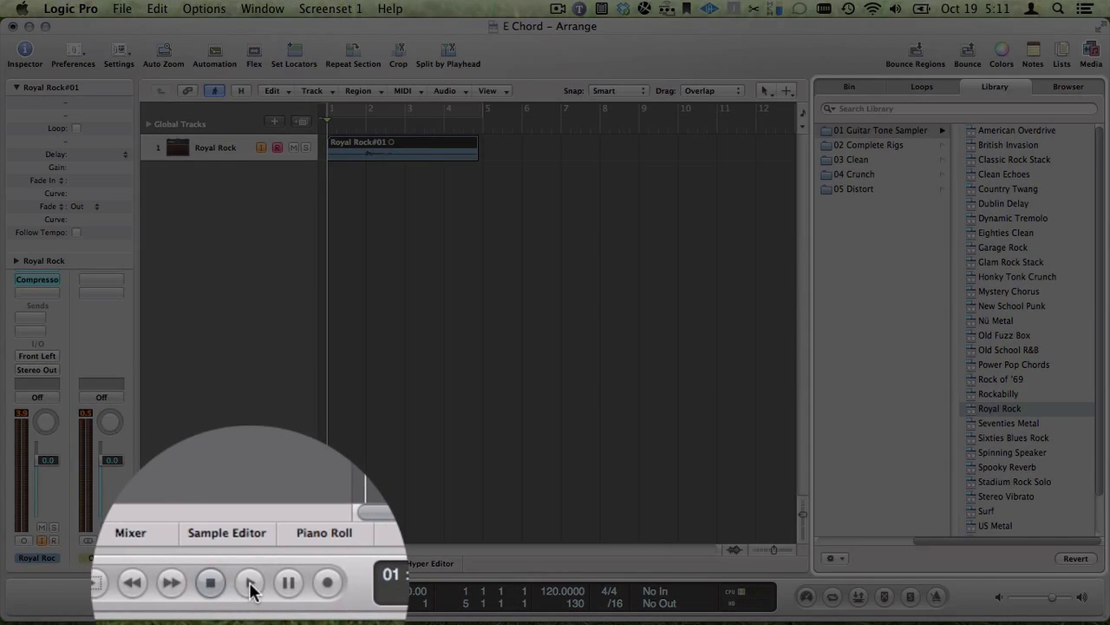
pyautogui.click(250, 595)
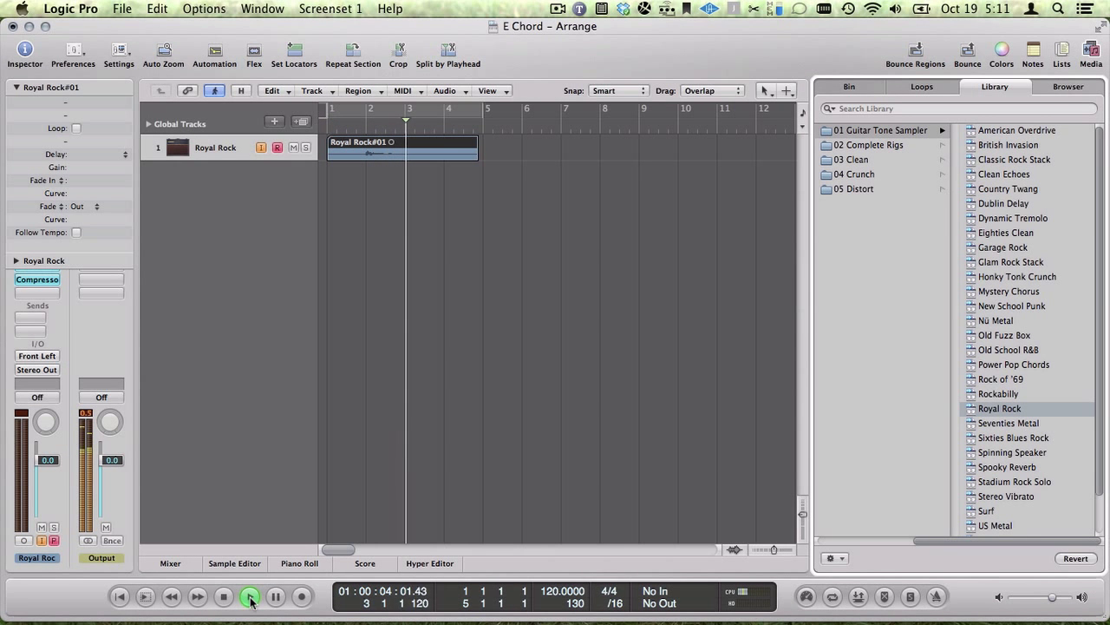
pyautogui.click(250, 596)
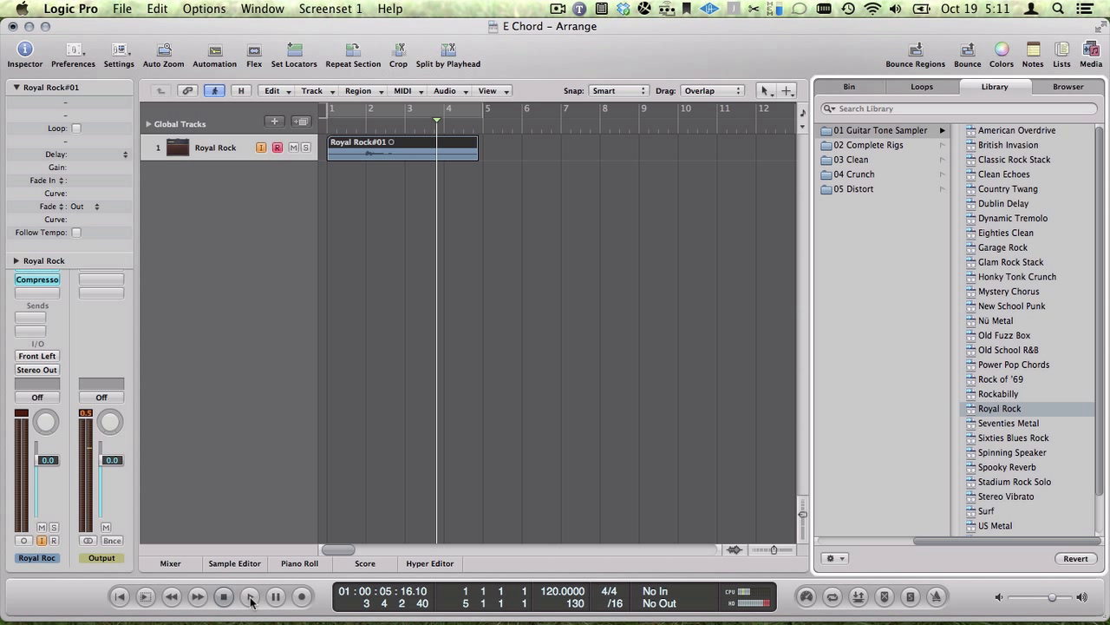